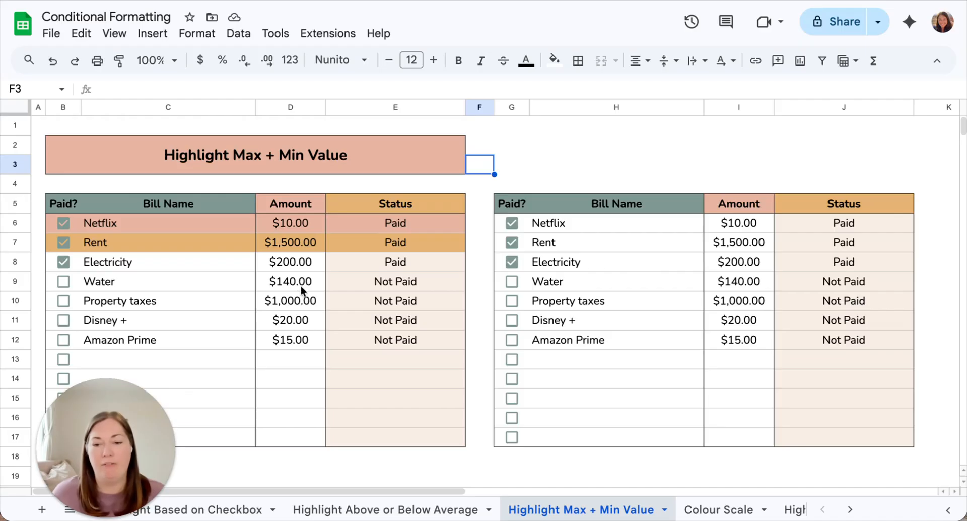
- Set the Property taxes amount in cell D10 of the first bill table to 1700
left_click(295, 301)
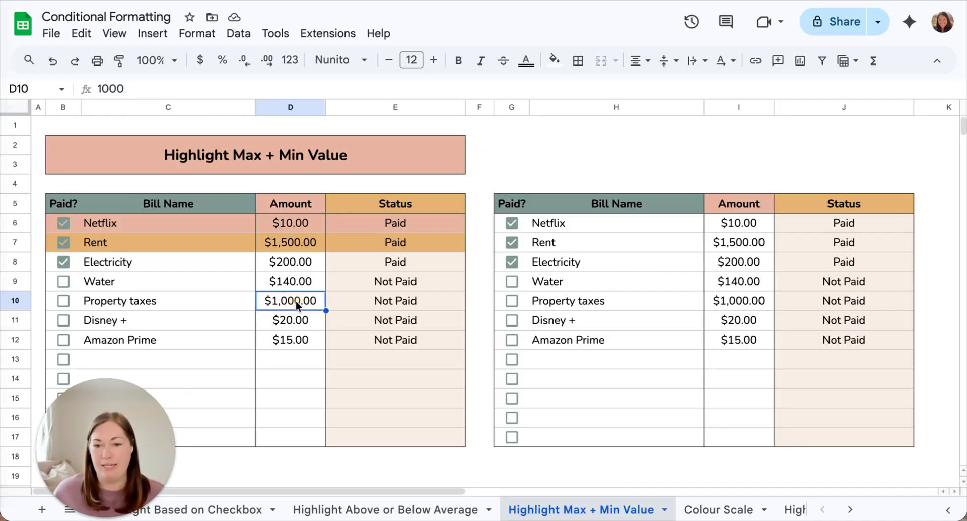
type("1500")
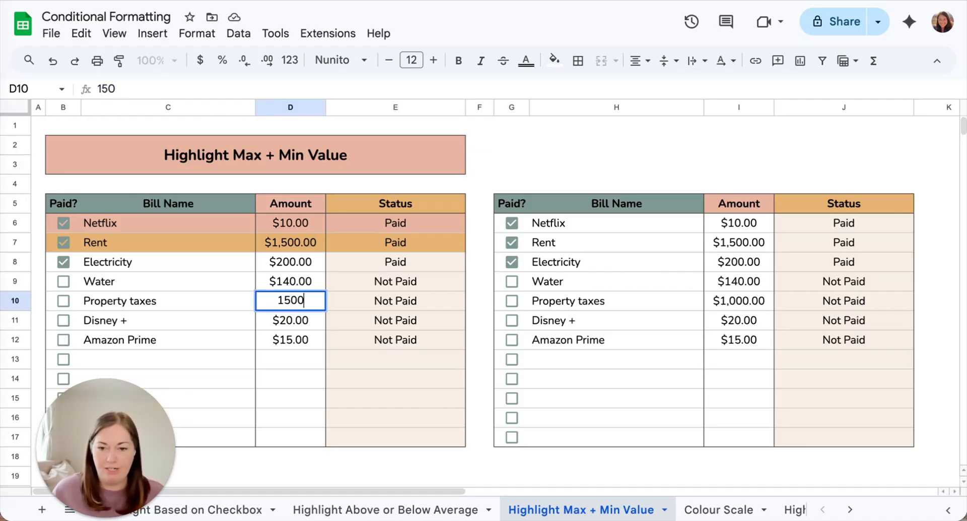
key("BackSpace")
key("BackSpace")
key("BackSpace")
key("BackSpace")
type("1700")
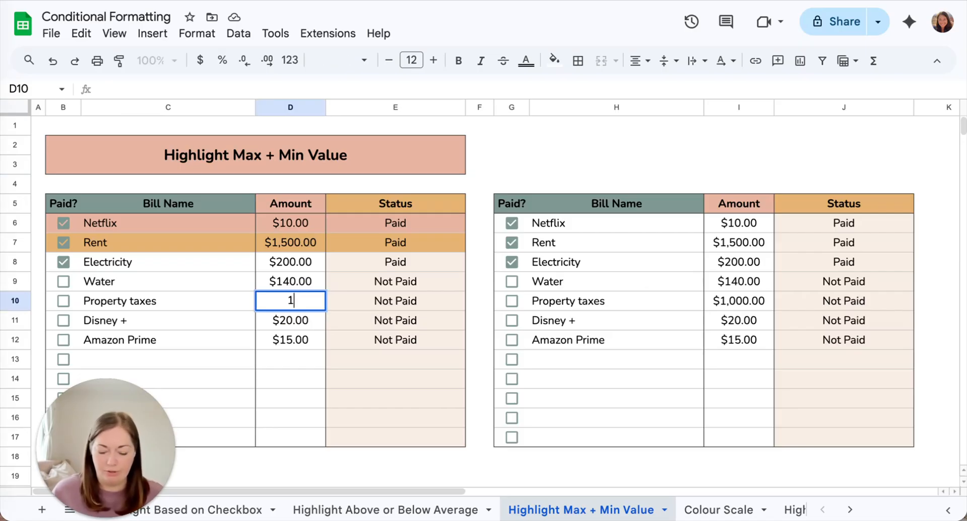
key("Return")
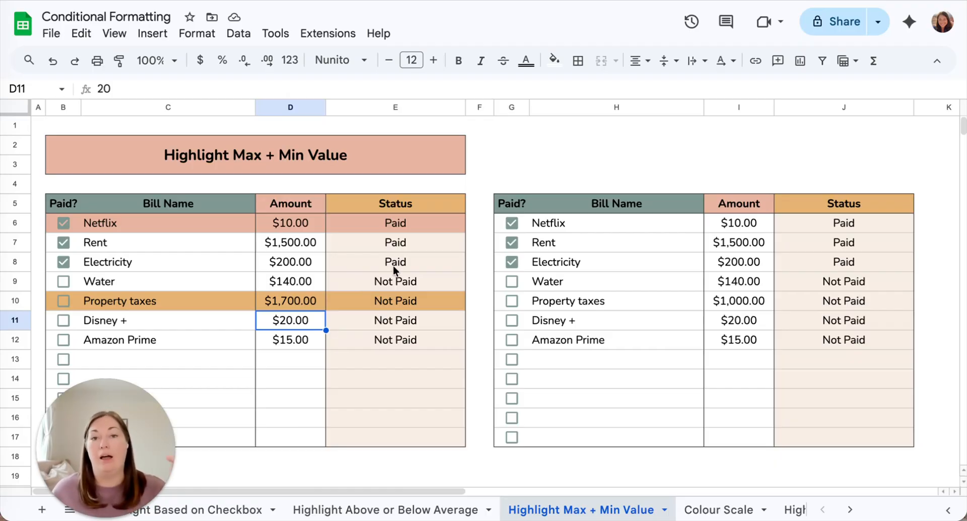
- Start a conditional formatting rule for G6:J17 in the second bill table, with the condition "Custom formula is"
scroll(528, 225, "right", 5)
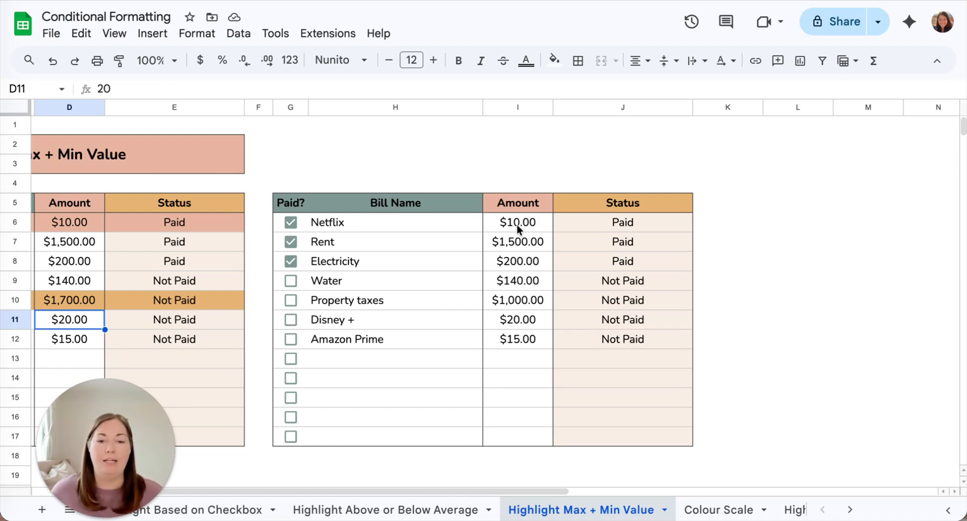
left_click(517, 224)
left_click(523, 443, "shift")
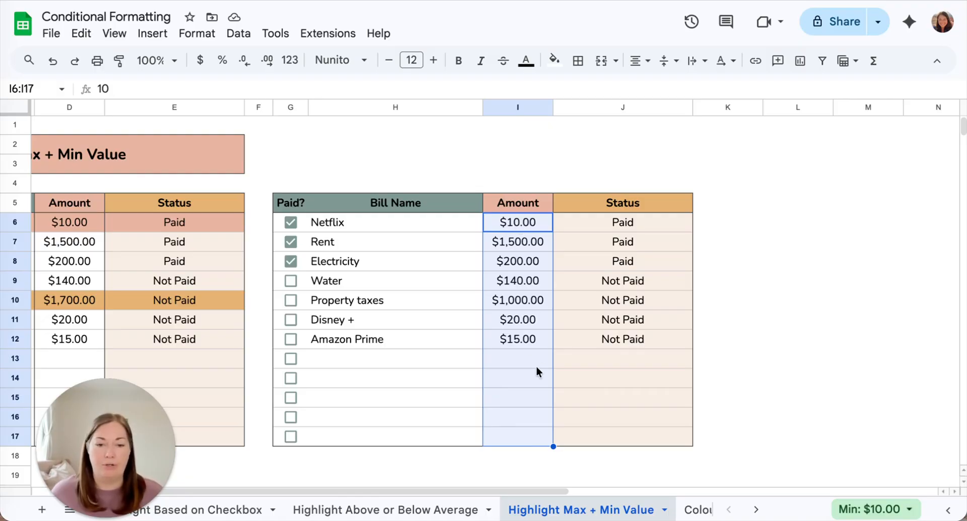
left_click(303, 224)
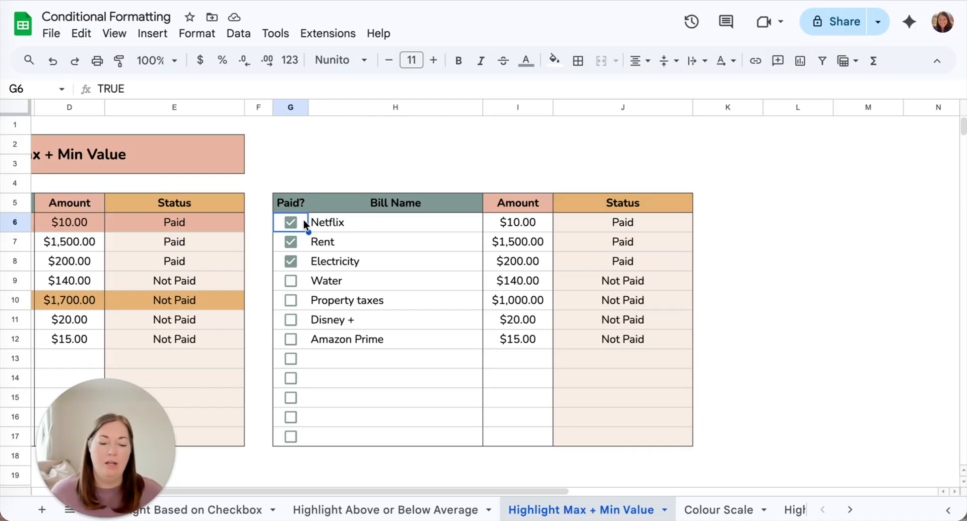
left_click(631, 442, "shift")
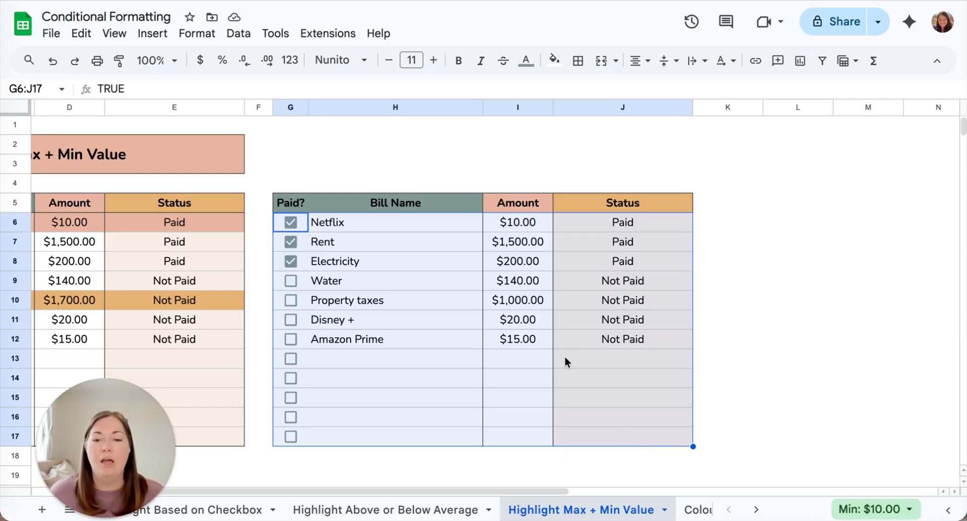
left_click(196, 34)
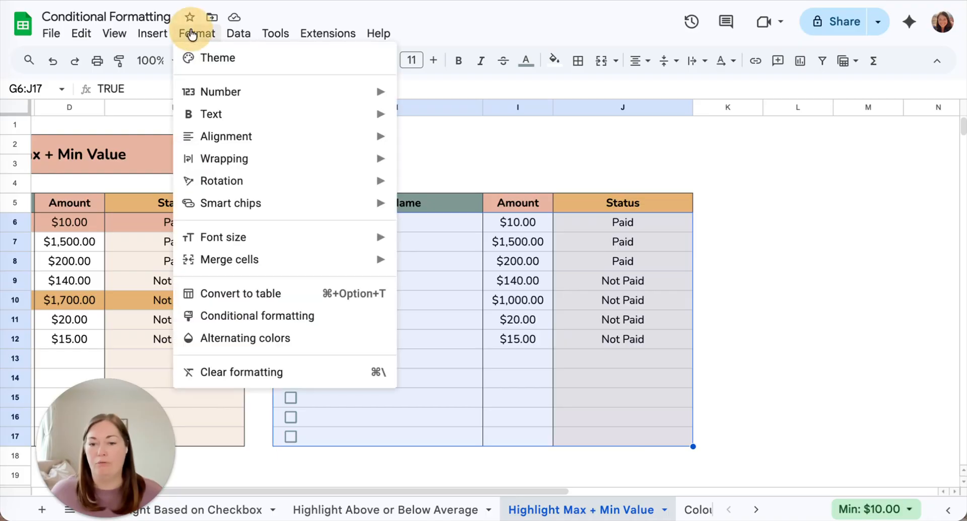
left_click(239, 318)
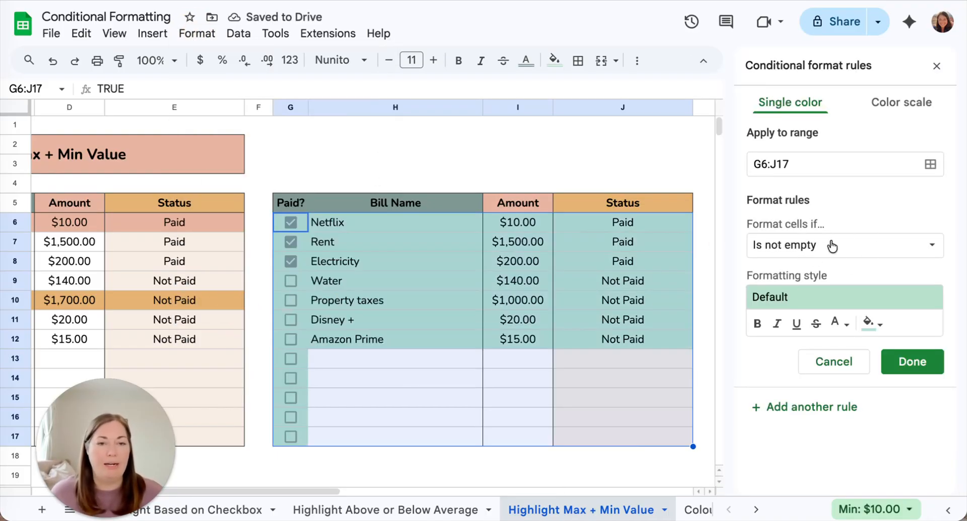
left_click(832, 246)
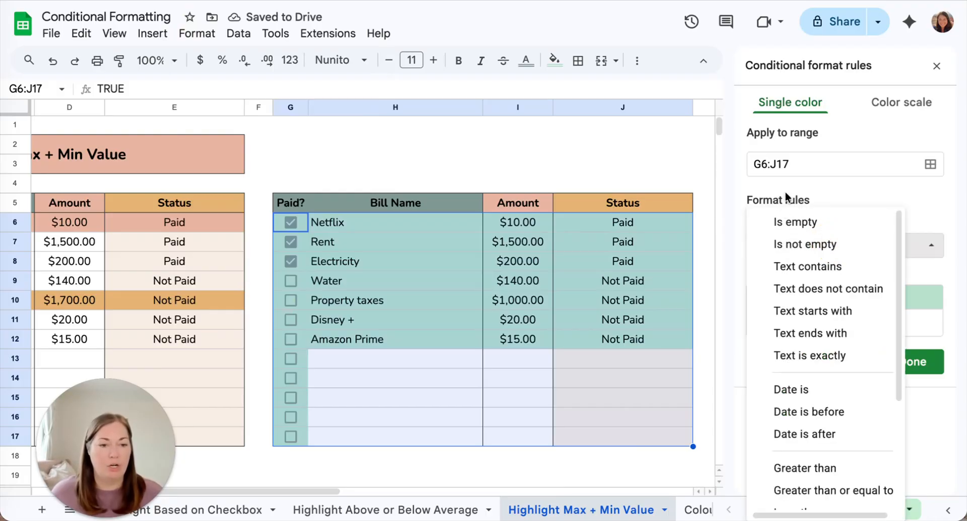
scroll(817, 446, "down", 3)
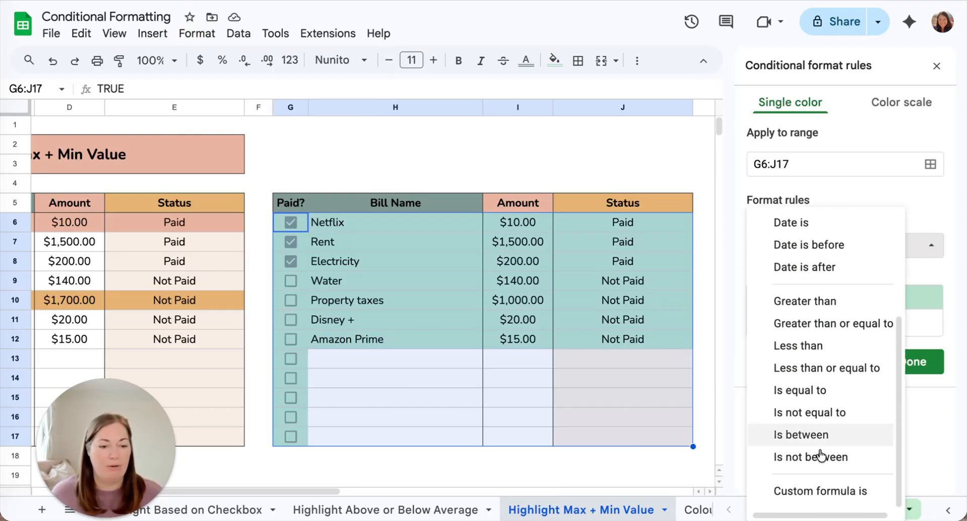
left_click(811, 500)
left_click(787, 278)
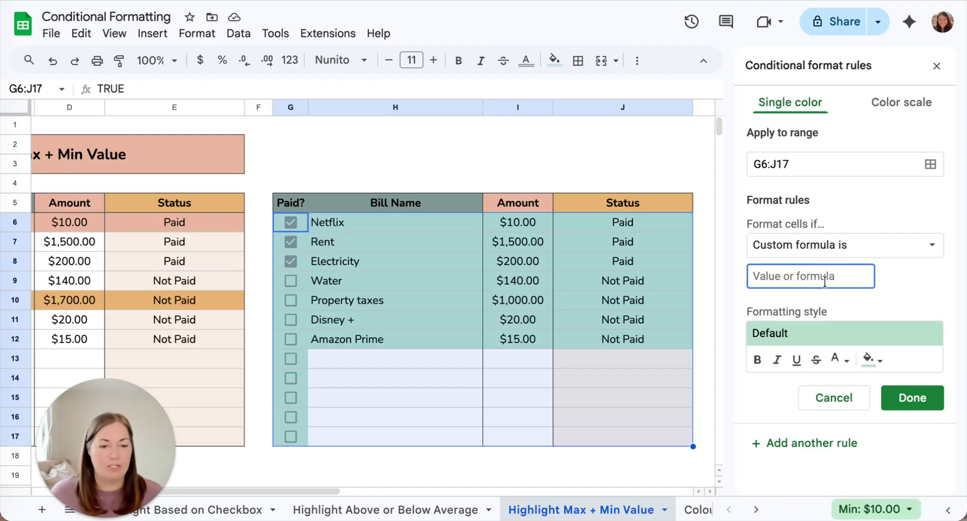
- Enter =$I6=MAX($I:$I) as the rule's custom formula to match the row with the highest amount
type("=$")
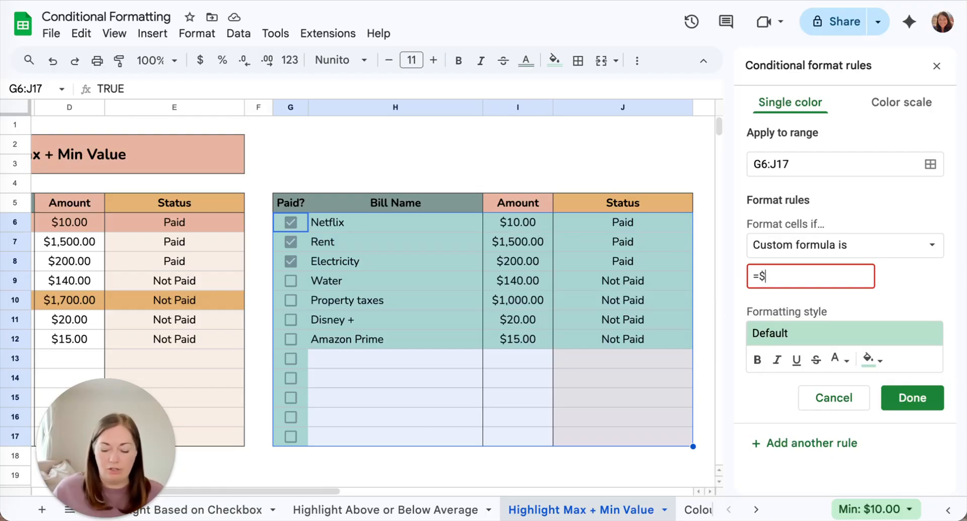
type("I")
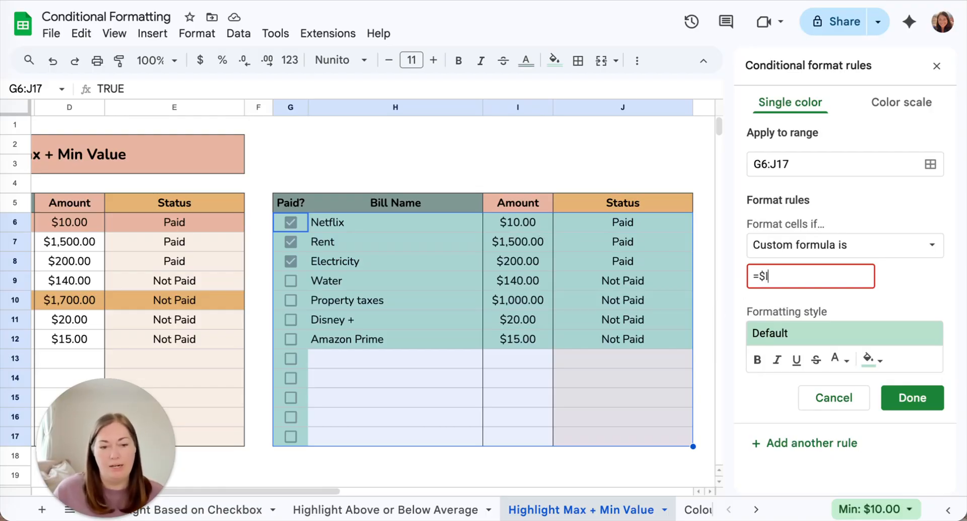
type("6")
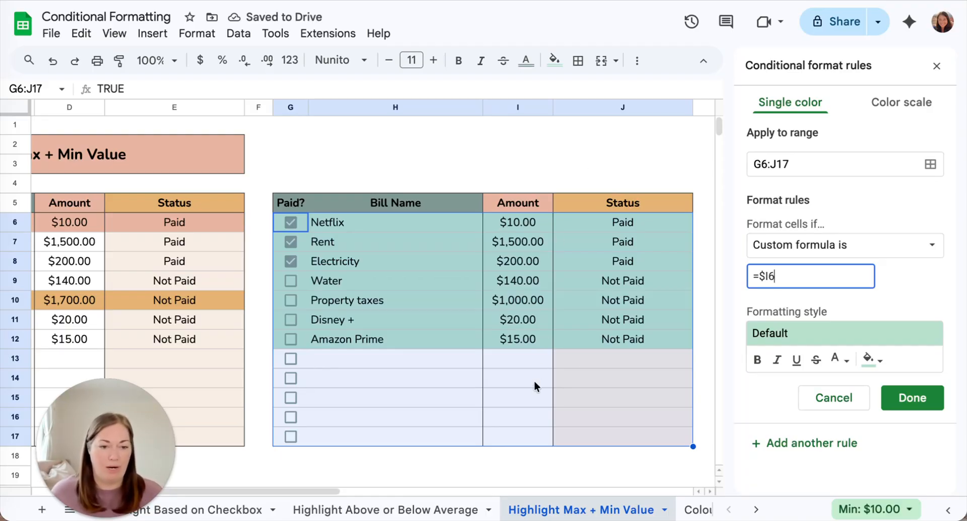
type("=")
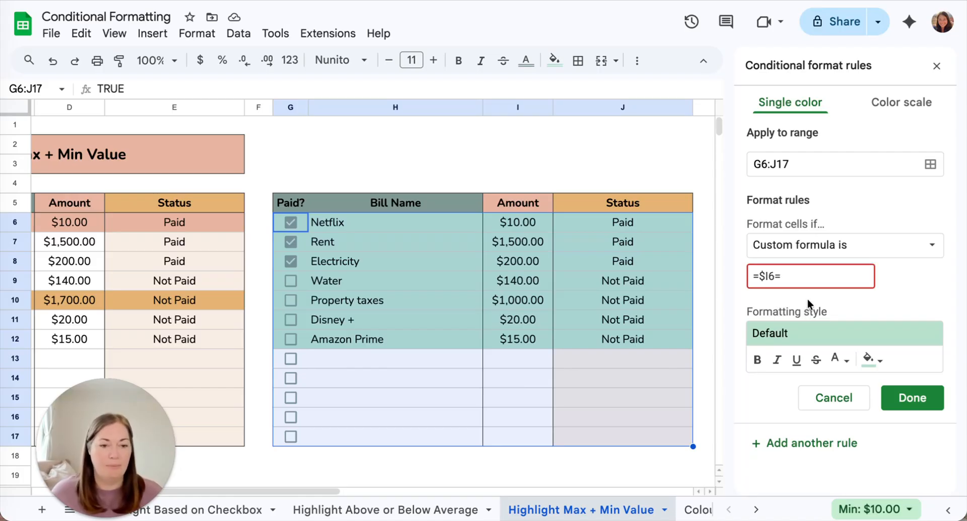
type("MA")
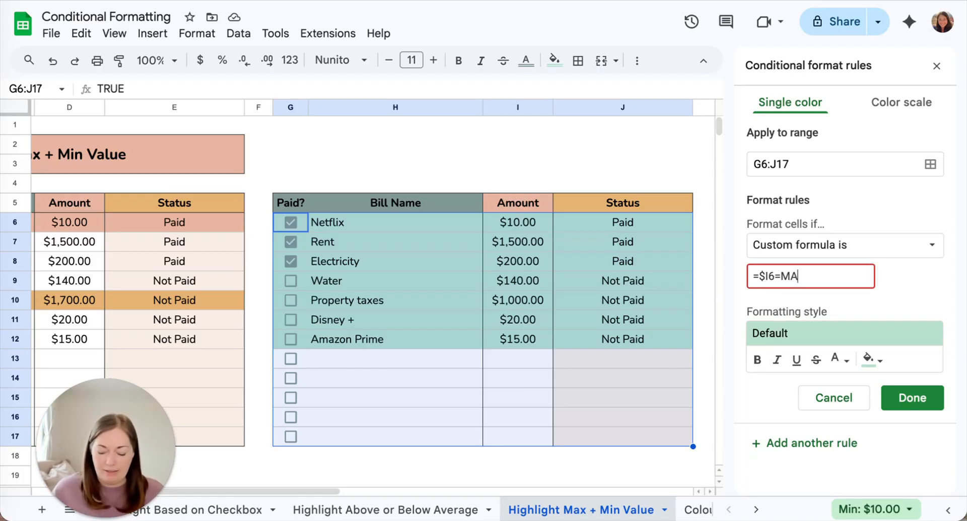
type("X(")
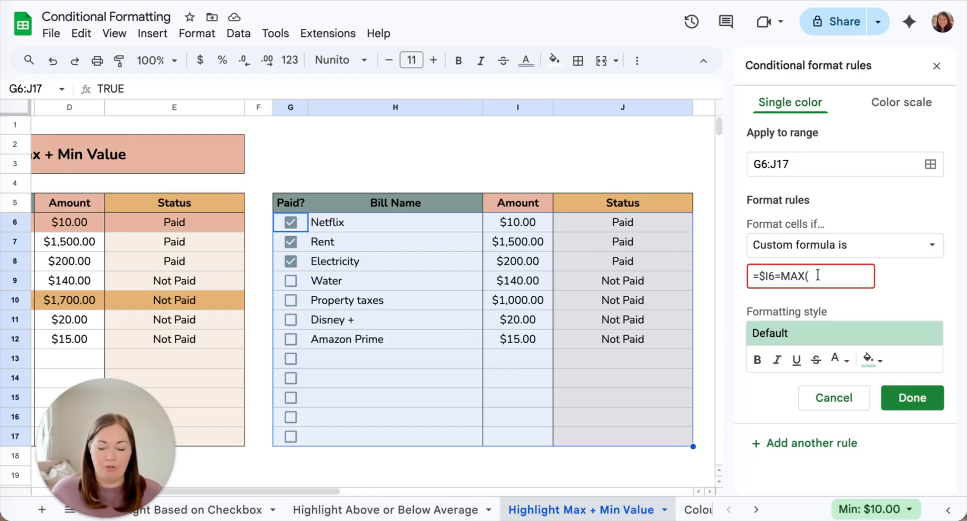
type("$")
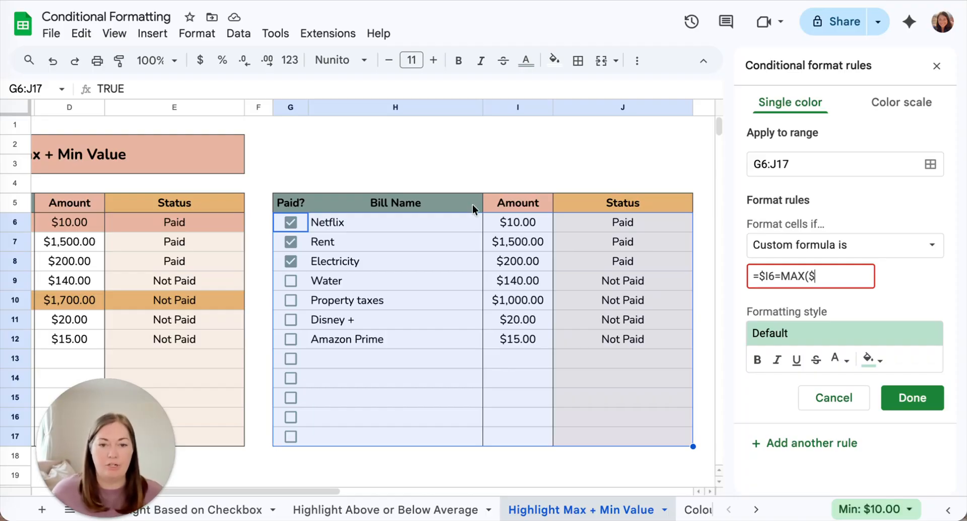
type("i")
key("BackSpace")
type("I")
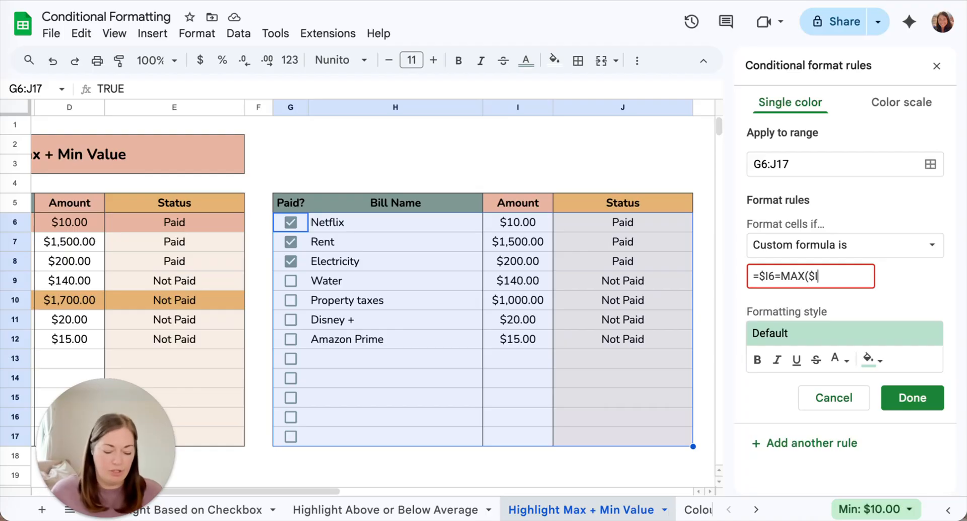
type(":$i")
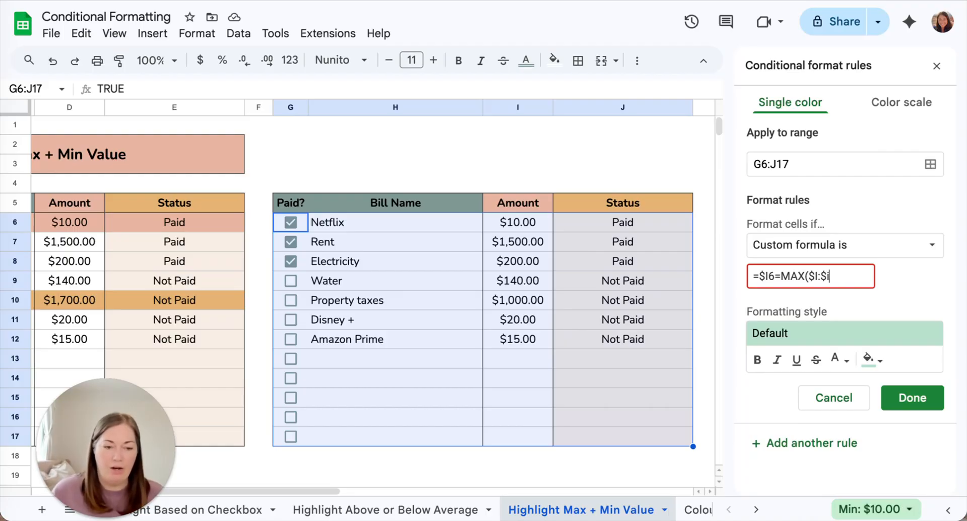
type(")")
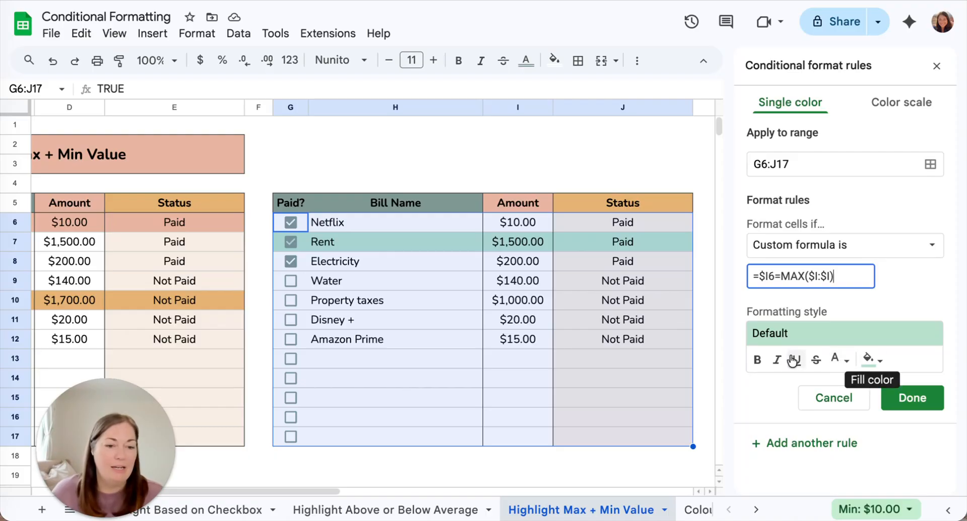
- Format the maximum-value rule with the custom orange fill and bold text, and save it
left_click(870, 359)
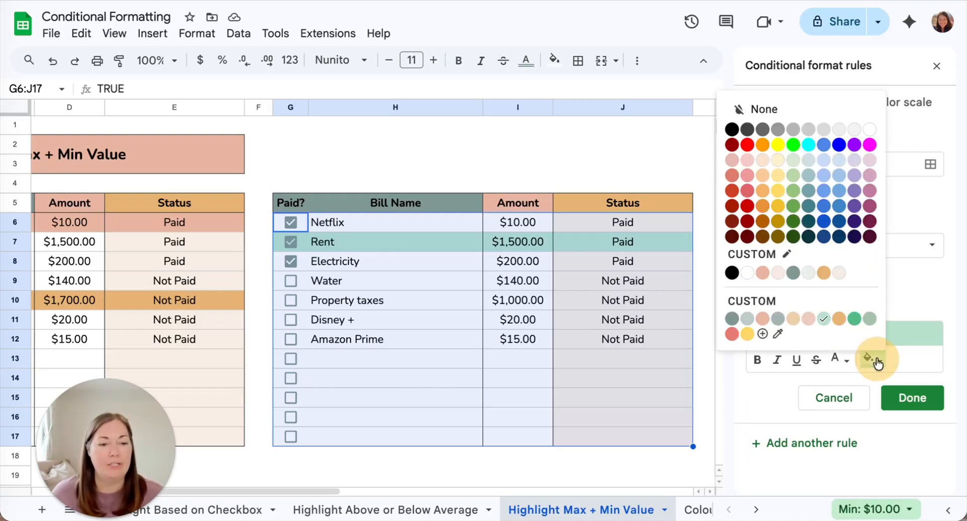
left_click(824, 272)
left_click(757, 359)
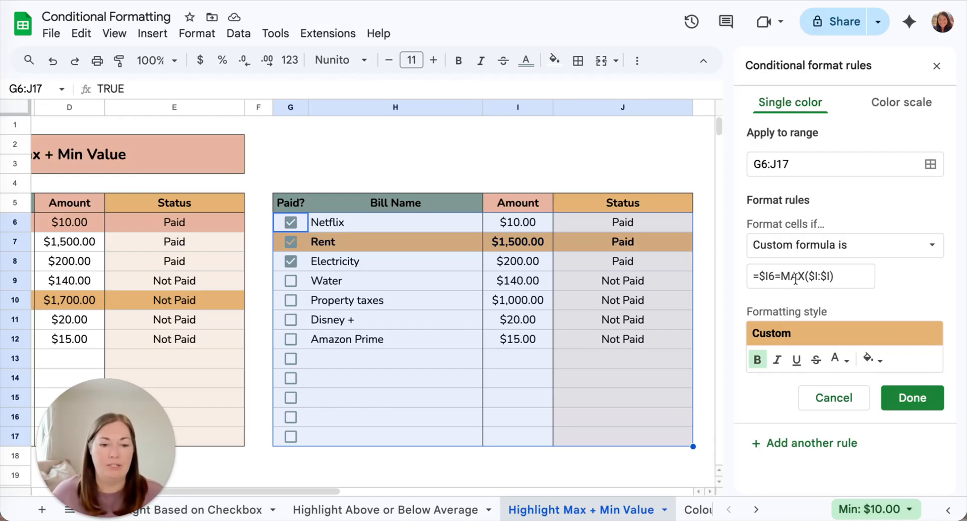
left_click(918, 400)
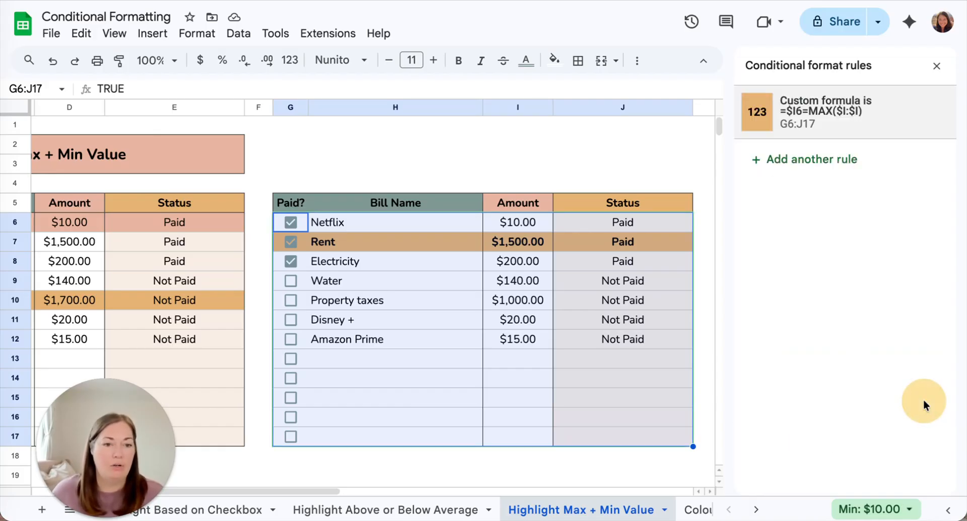
- Set the Property taxes amount in cell I10 of the second bill table to 2000 to test the rule
left_click(513, 244)
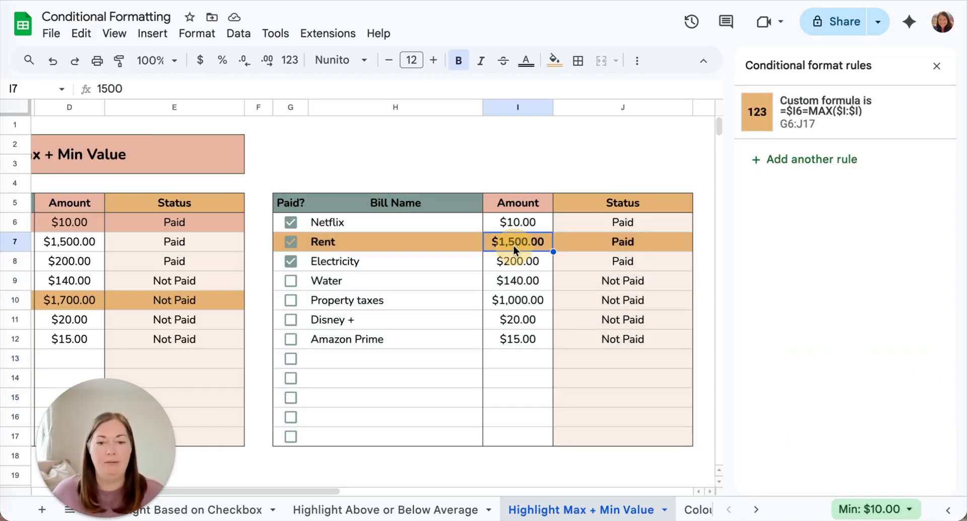
left_click(508, 304)
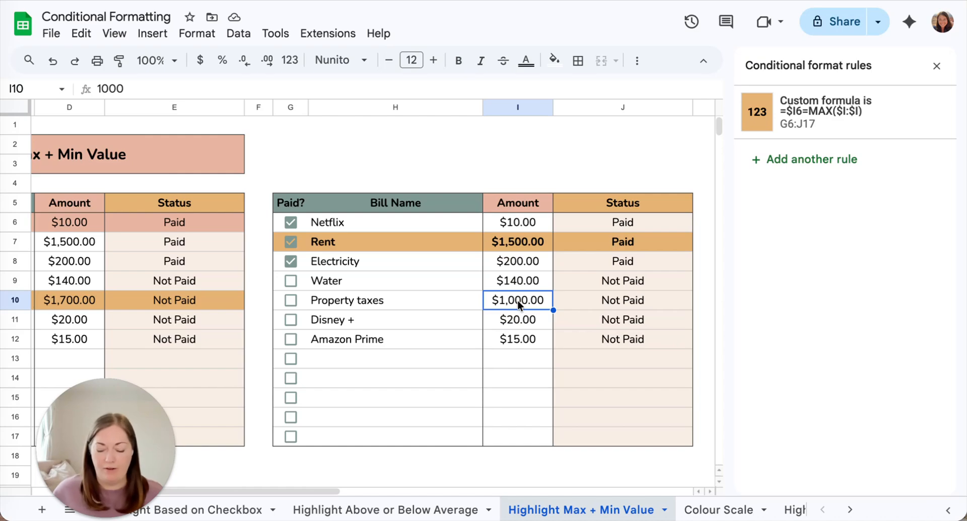
type("2000")
key("Return")
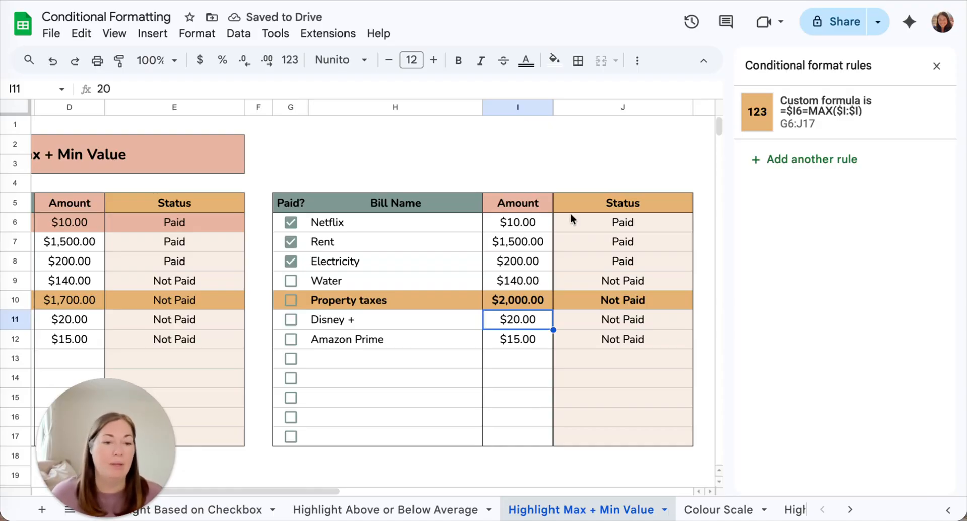
- Add another conditional formatting rule and set its range to G6:J17
mouse_move(806, 114)
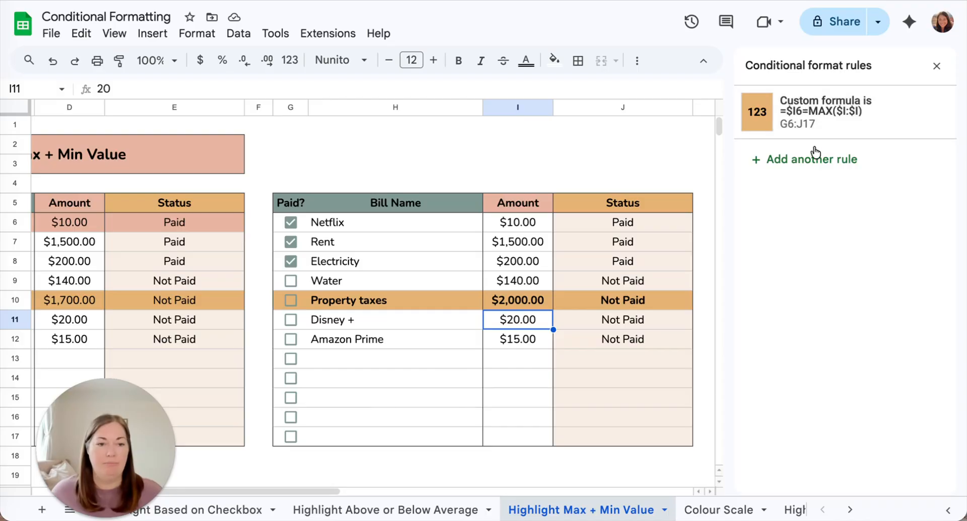
left_click(821, 164)
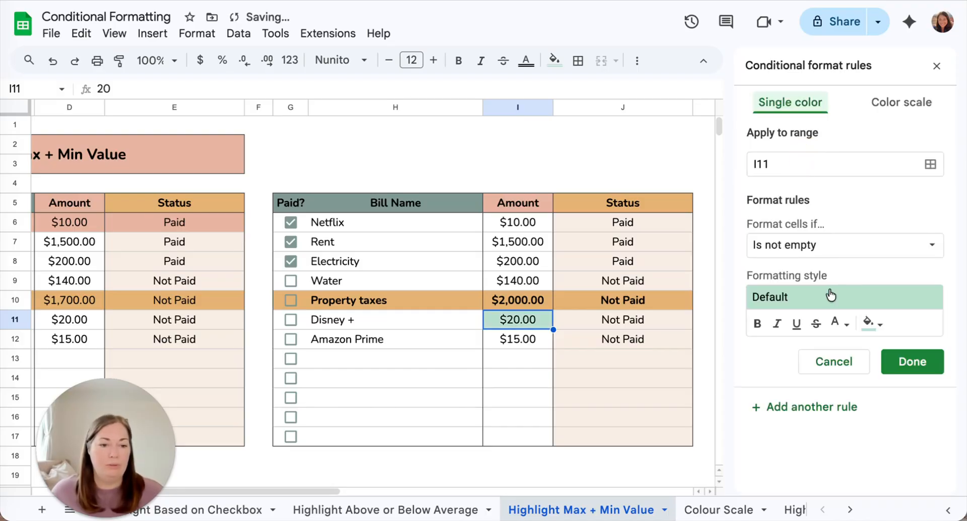
left_click(801, 165)
key("BackSpace")
key("BackSpace")
key("BackSpace")
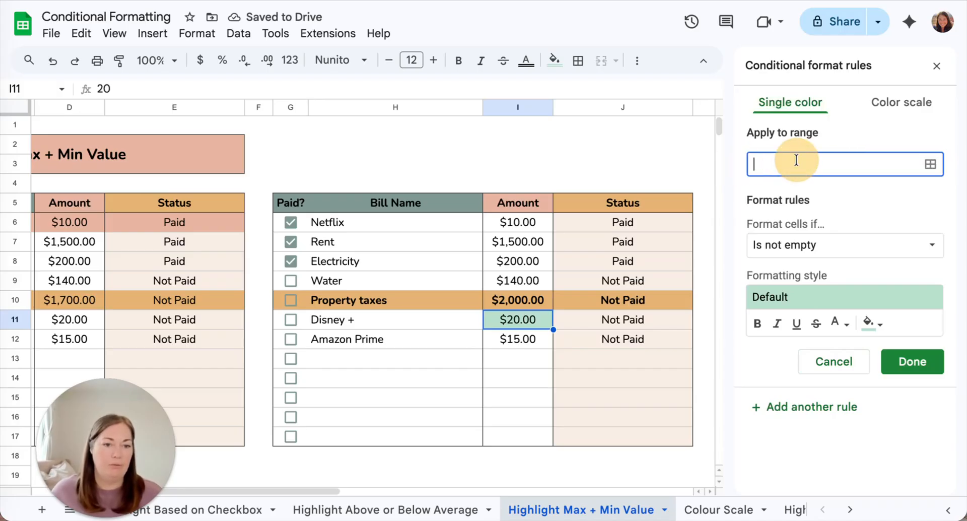
left_click(932, 166)
left_click(433, 246)
left_click(303, 219)
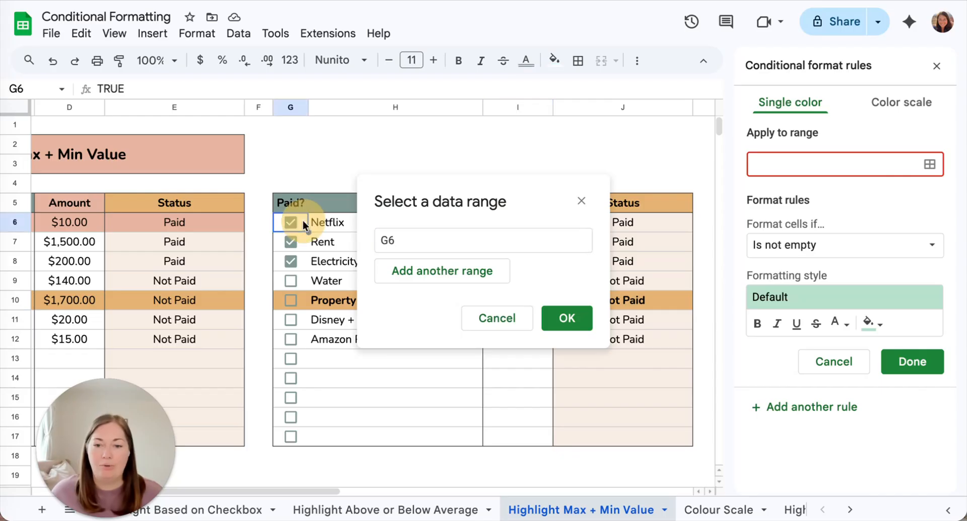
left_click(624, 435, "shift")
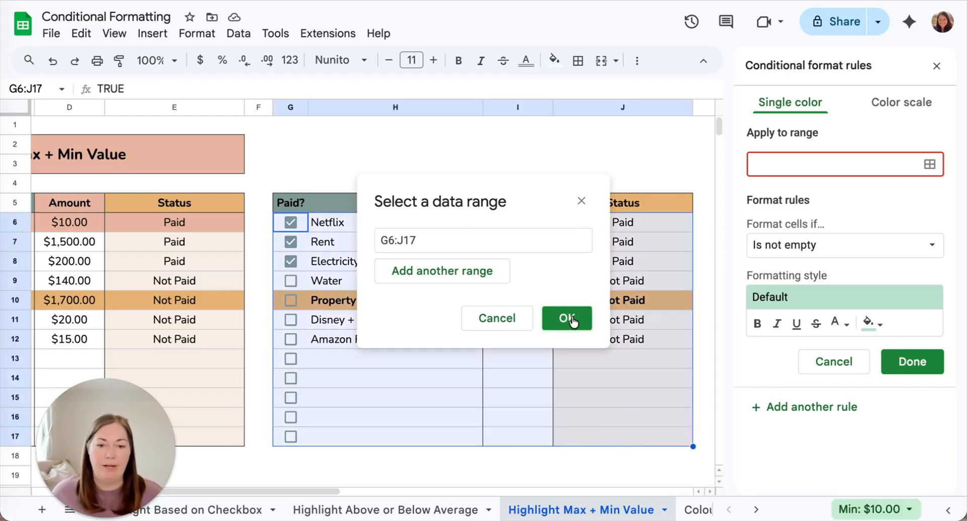
left_click(571, 315)
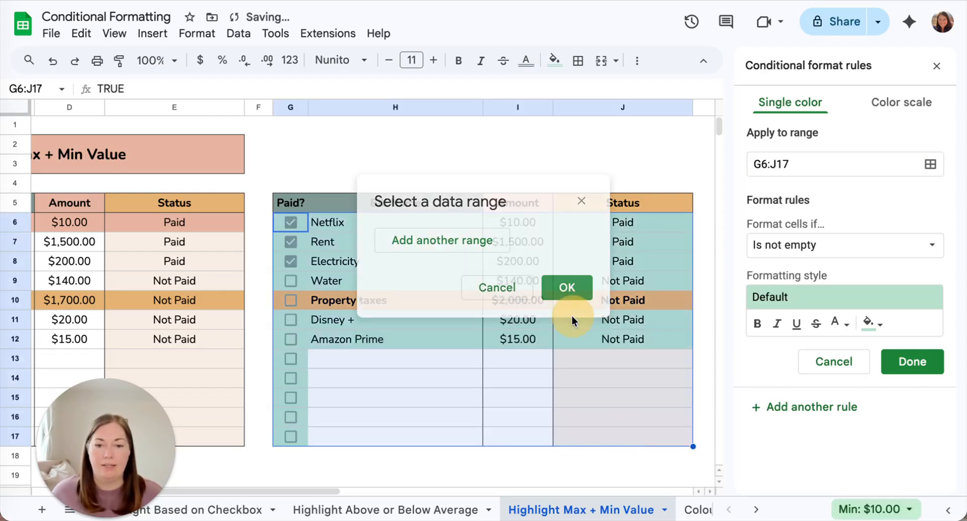
- Set the new rule's condition for G6:J17 to "Custom formula is"
left_click(807, 246)
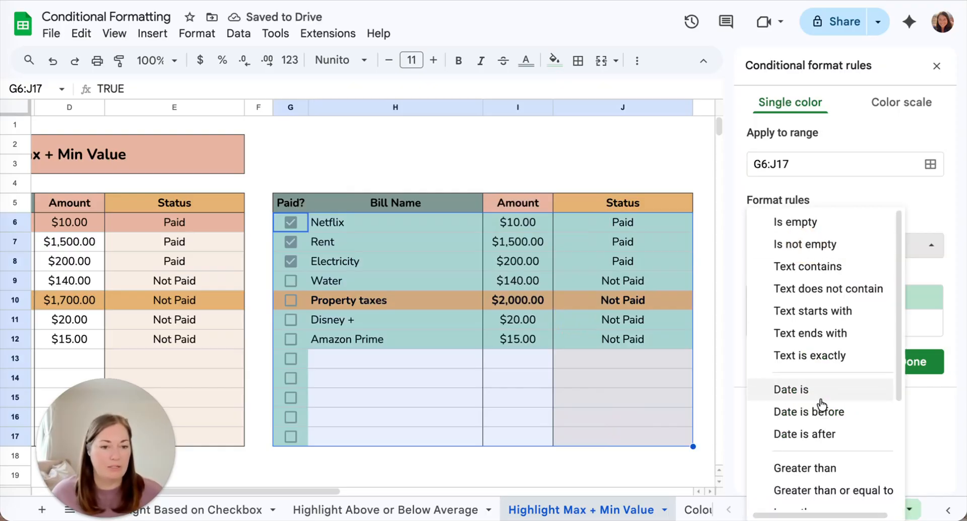
scroll(821, 506, "down", 3)
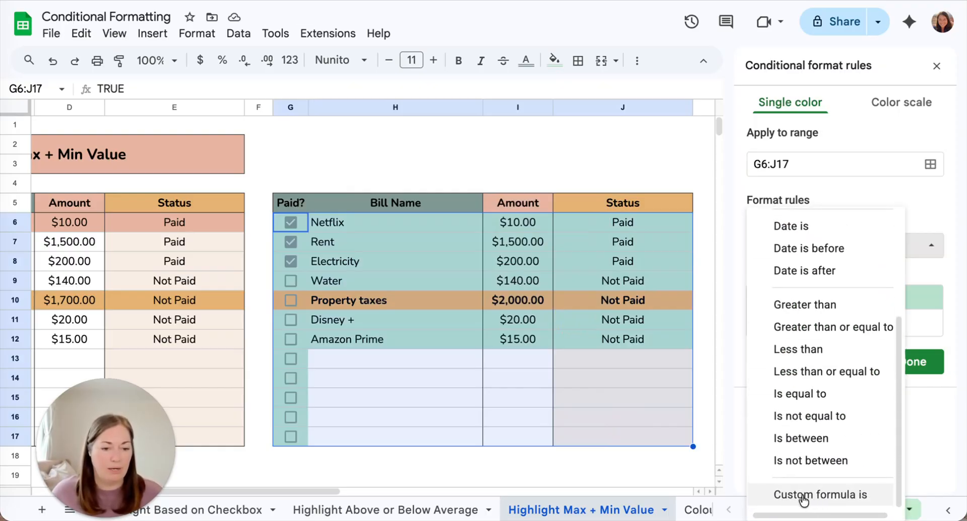
left_click(819, 494)
left_click(783, 275)
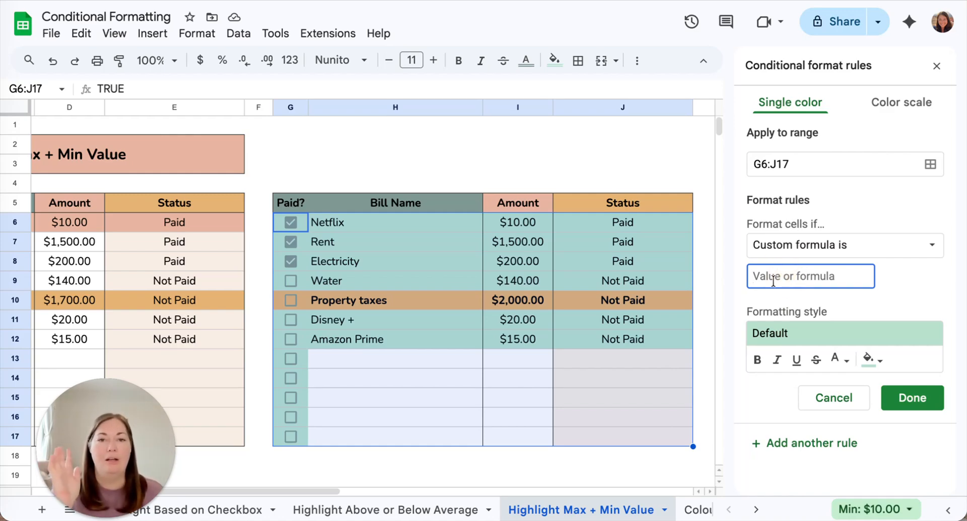
- Enter =$I6=MIN($I:$I) as the rule's custom formula to match the row with the lowest amount
type("=")
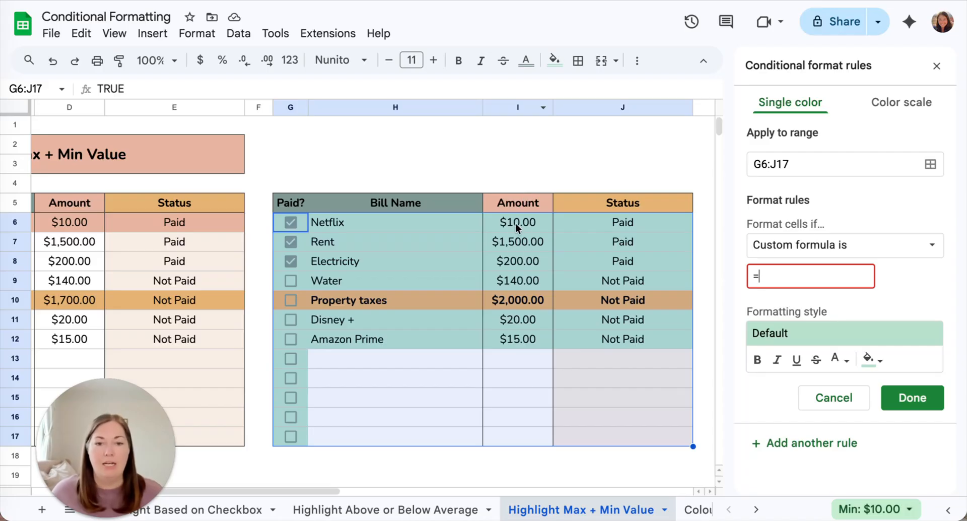
type("$I")
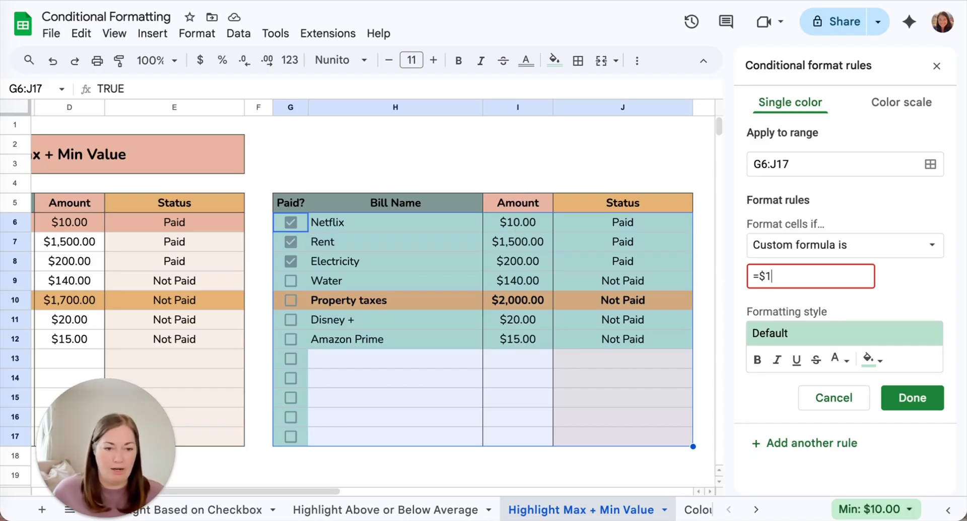
key("BackSpace")
type("I6")
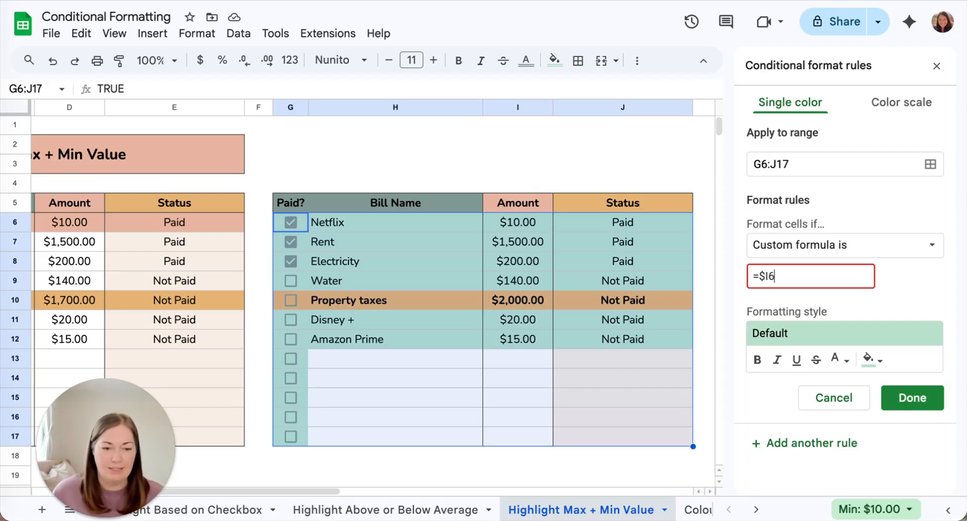
type("=")
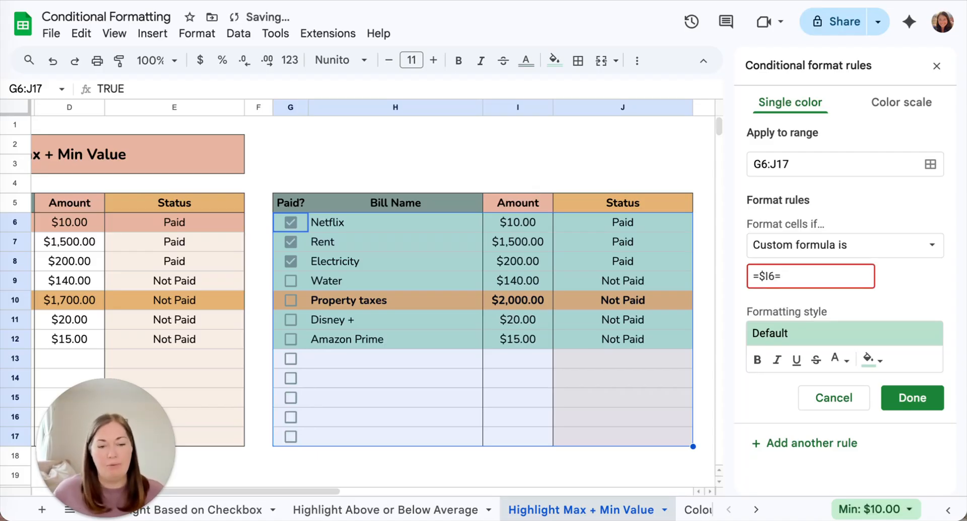
type("MI")
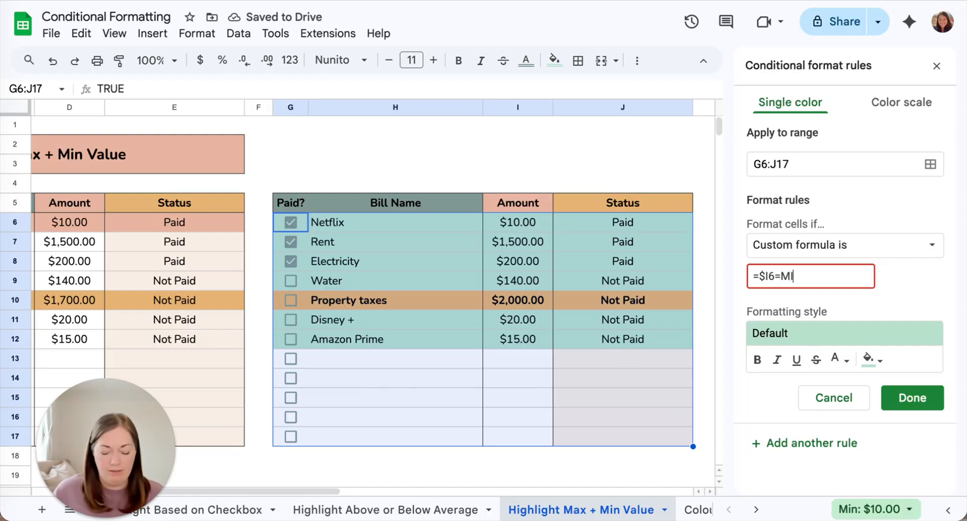
type("N(")
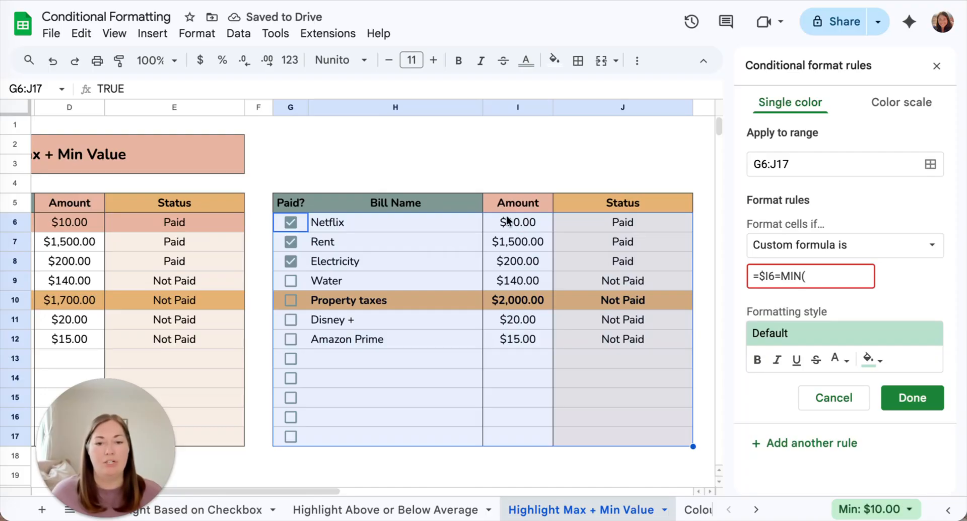
type("$I")
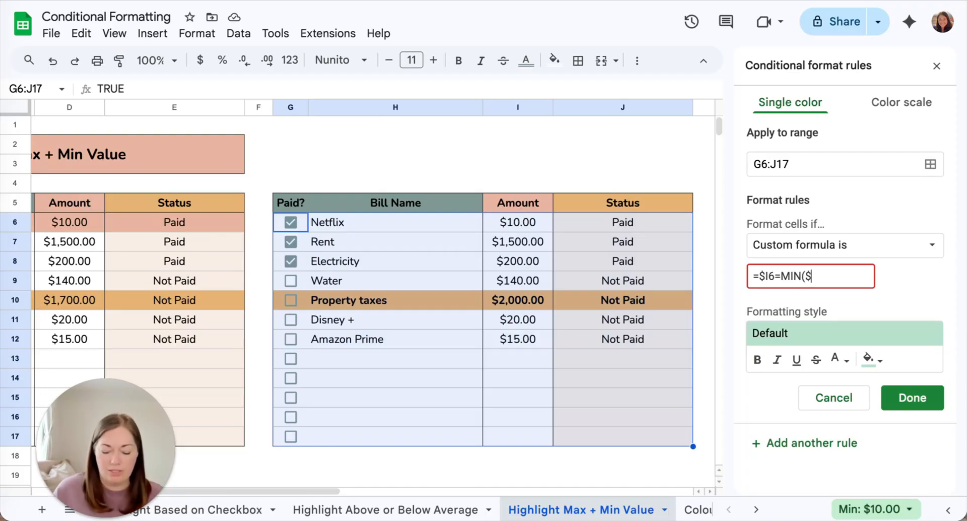
type(":")
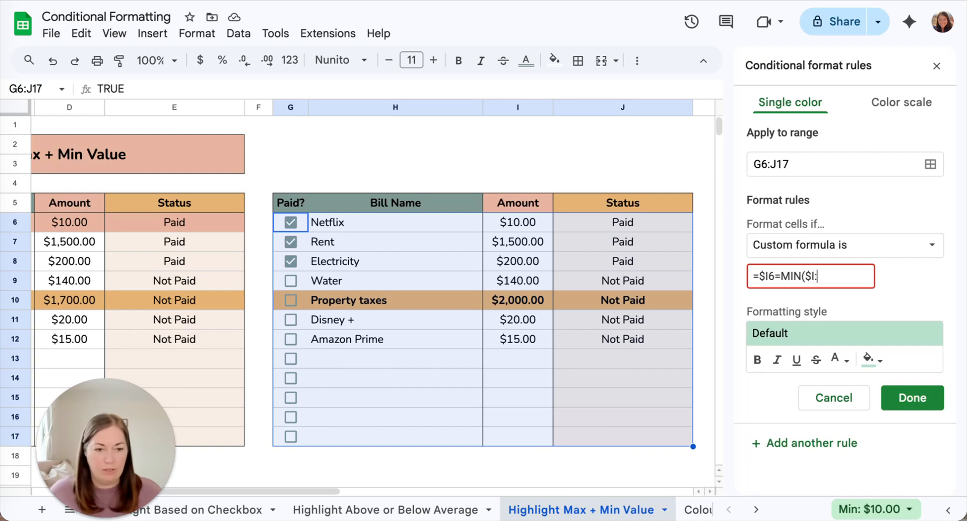
type("$I)")
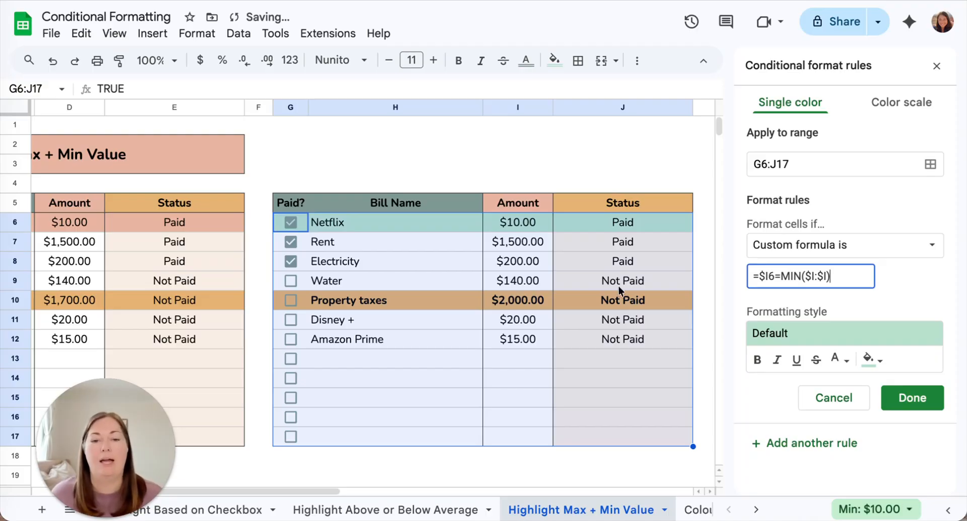
- Format the minimum-value rule with the custom salmon-pink fill and bold text, and save it
left_click(869, 359)
left_click(770, 275)
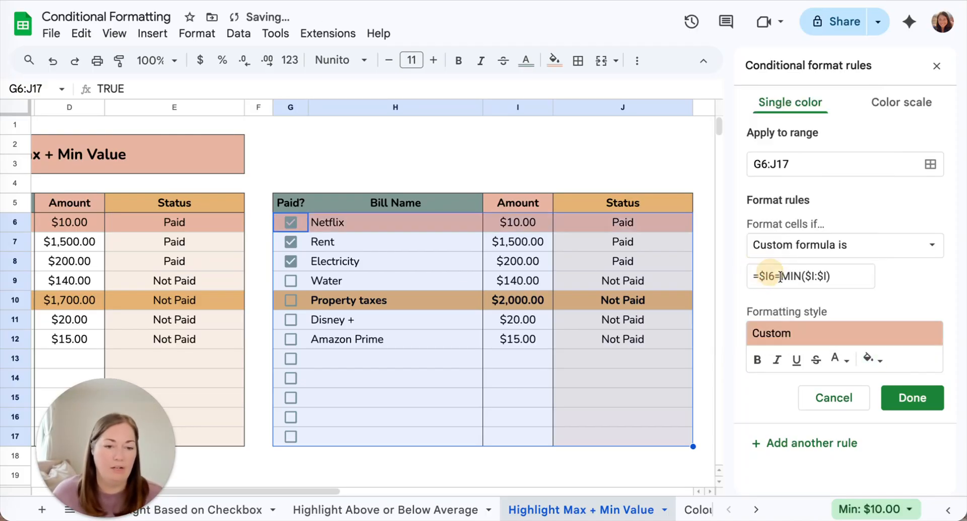
left_click(757, 360)
left_click(905, 396)
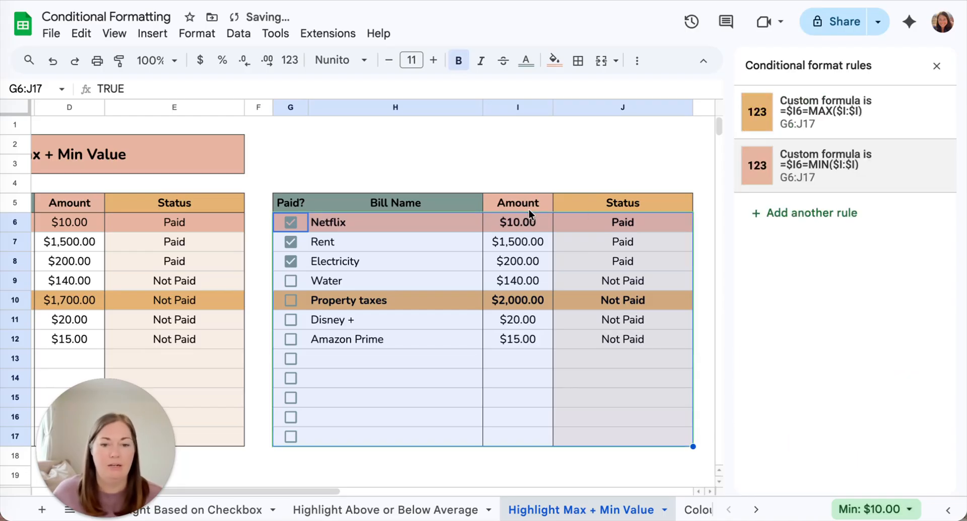
- Set the Disney + amount in cell I11 of the second bill table to 5 to test the minimum rule
left_click(510, 246)
left_click(514, 325)
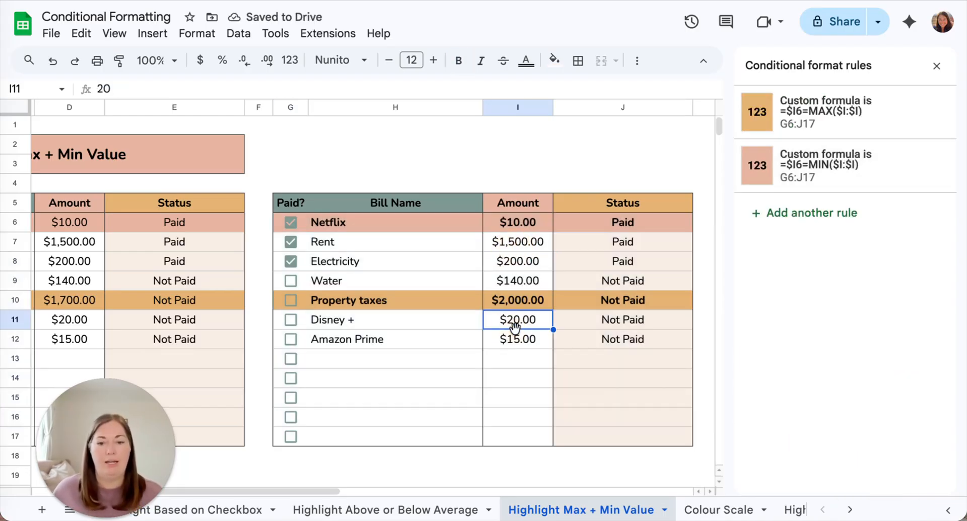
type("5")
key("Return")
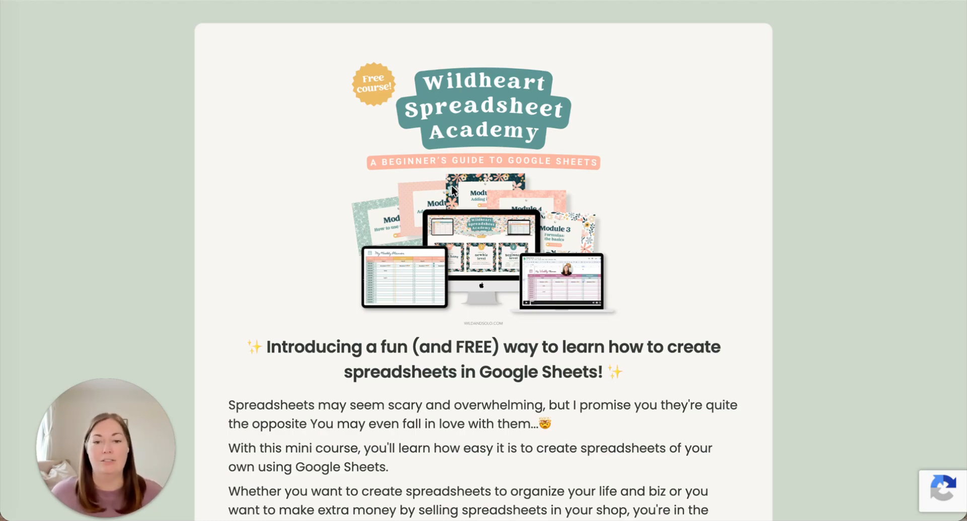
scroll(558, 252, "down", 9)
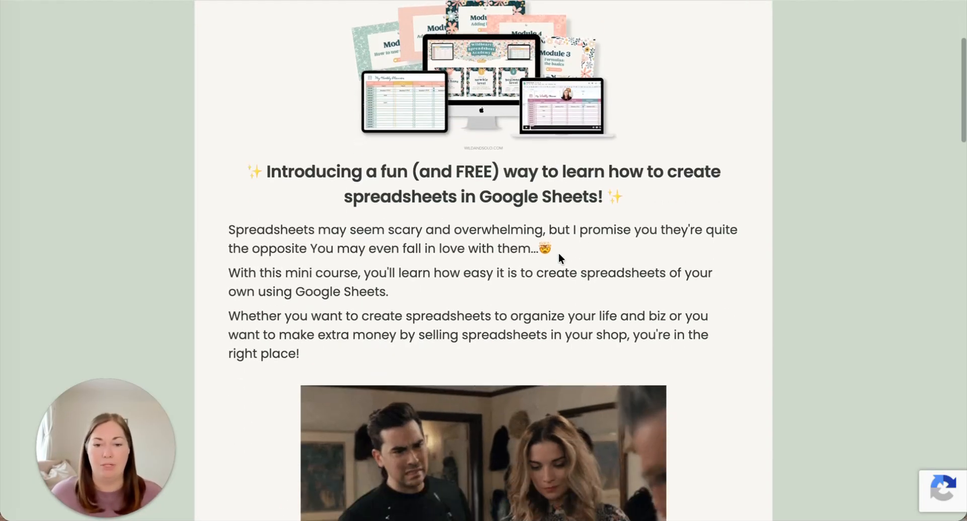
scroll(559, 252, "down", 20)
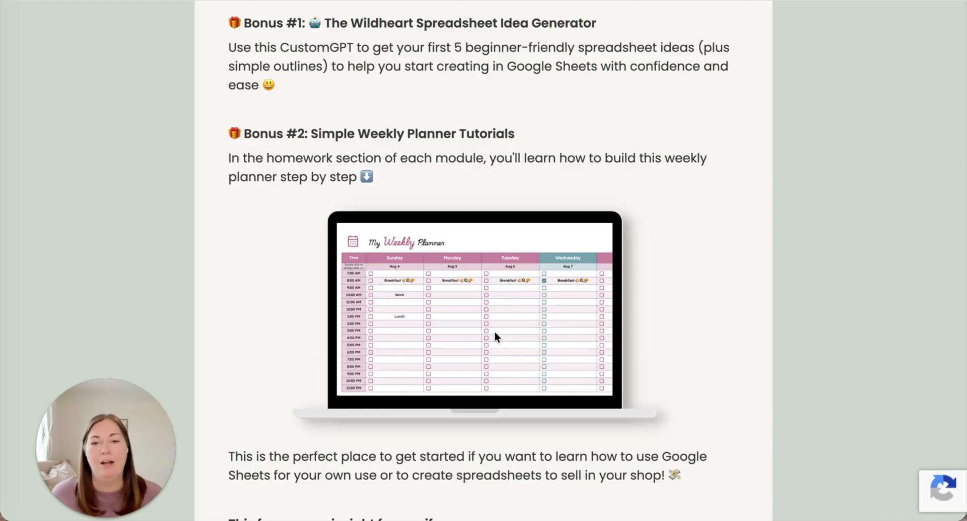
scroll(434, 185, "up", 1)
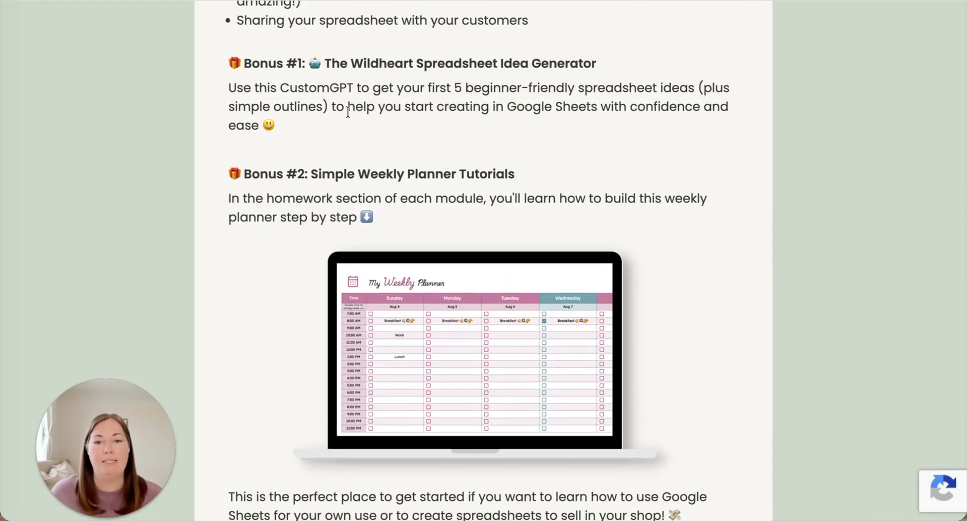